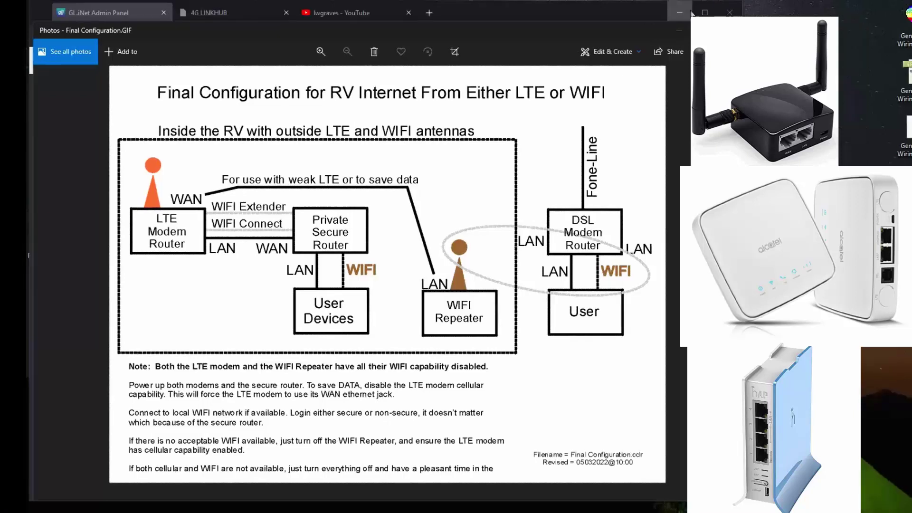
- Minimize the RV internet diagram in Photos to reveal the GL.iNet repeater's Internet page
{"action": "left_click", "coordinate": [688, 32]}
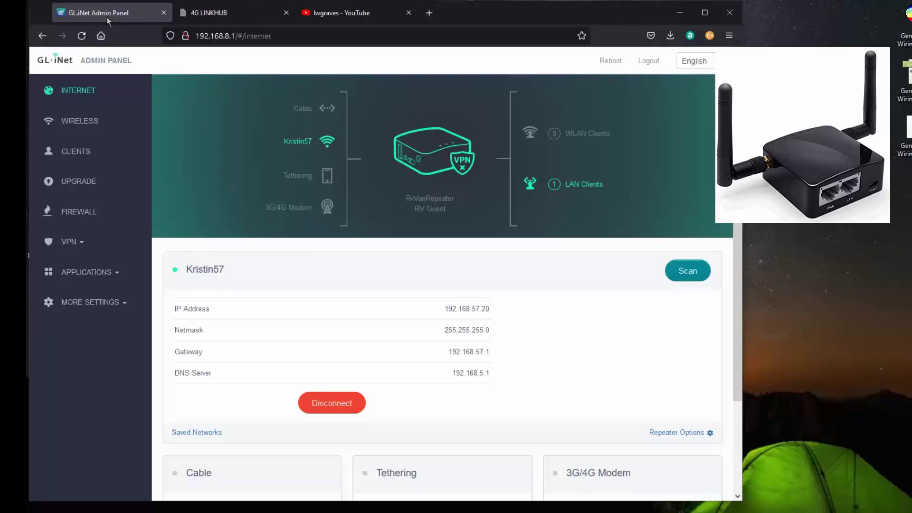
- Log into the LinkHub modem with the administrator password to show its Internet status
{"action": "left_click", "coordinate": [216, 12]}
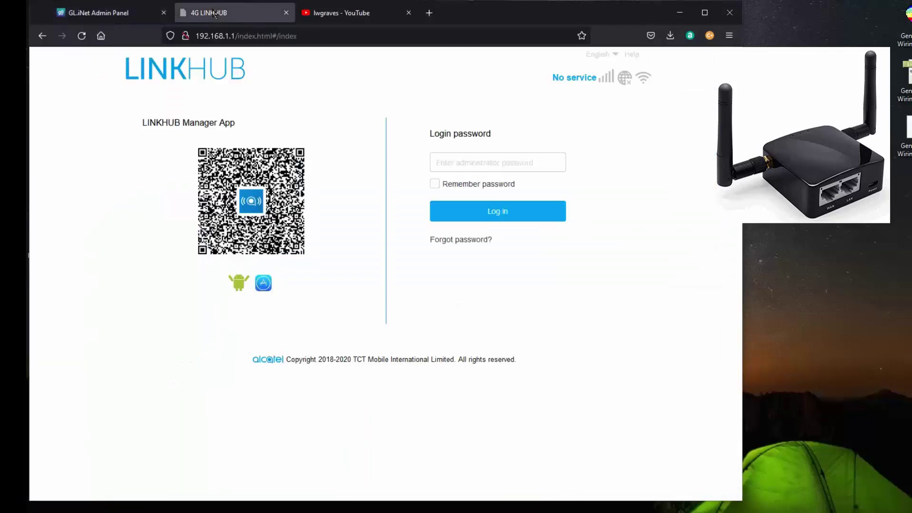
{"action": "left_click", "coordinate": [437, 163]}
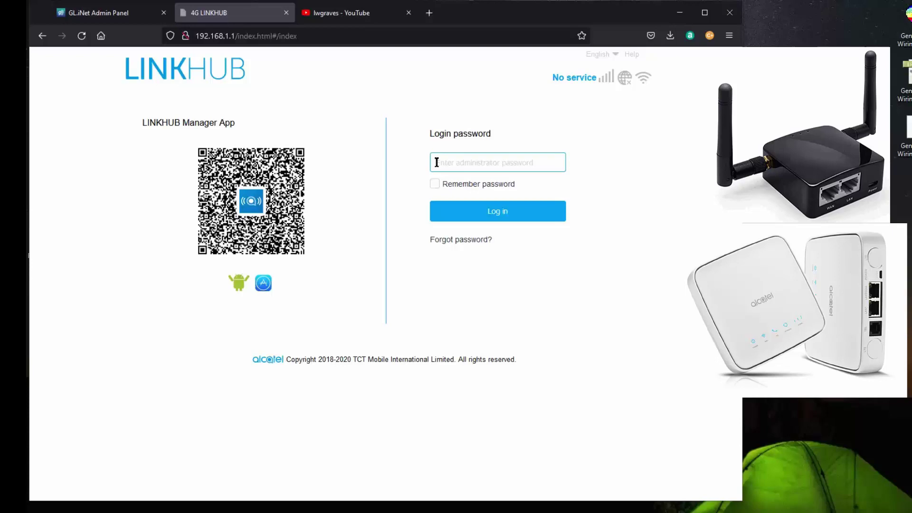
{"action": "type", "text": "admin"}
{"action": "key", "text": "Return"}
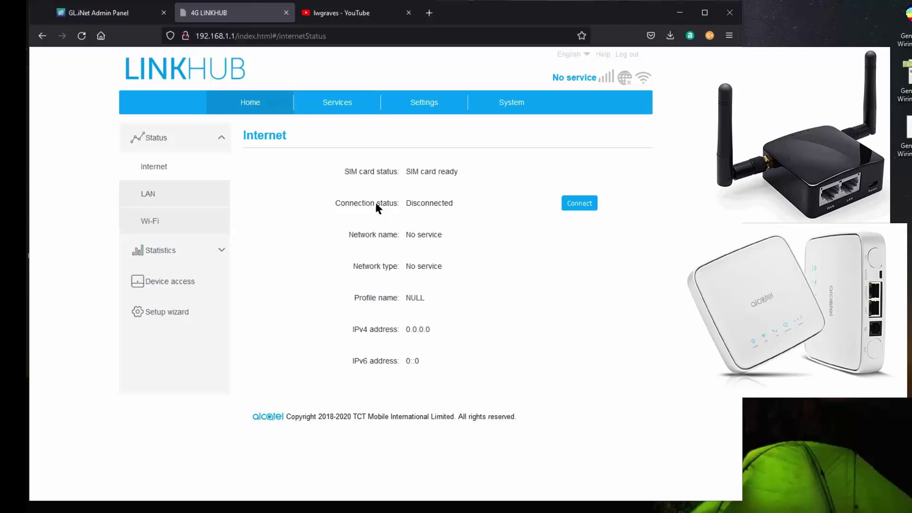
{"action": "left_click", "coordinate": [421, 103]}
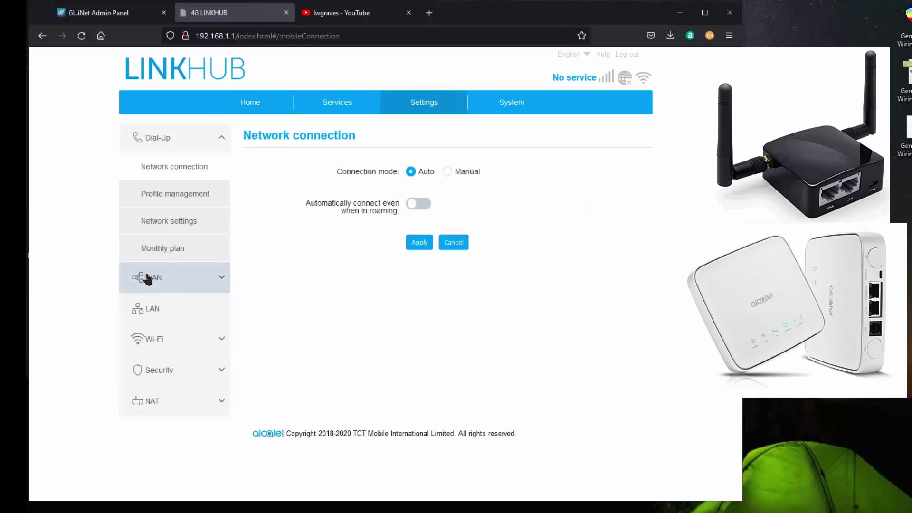
{"action": "left_click", "coordinate": [150, 277]}
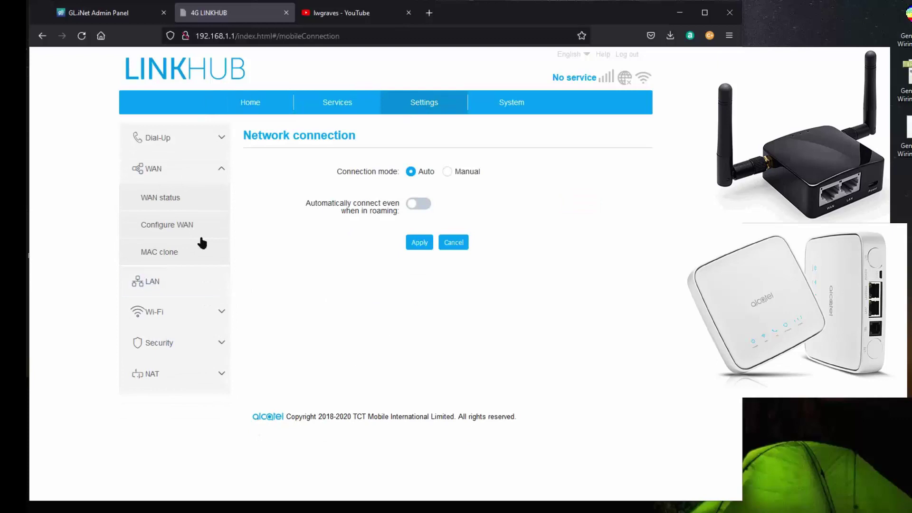
{"action": "left_click", "coordinate": [172, 198]}
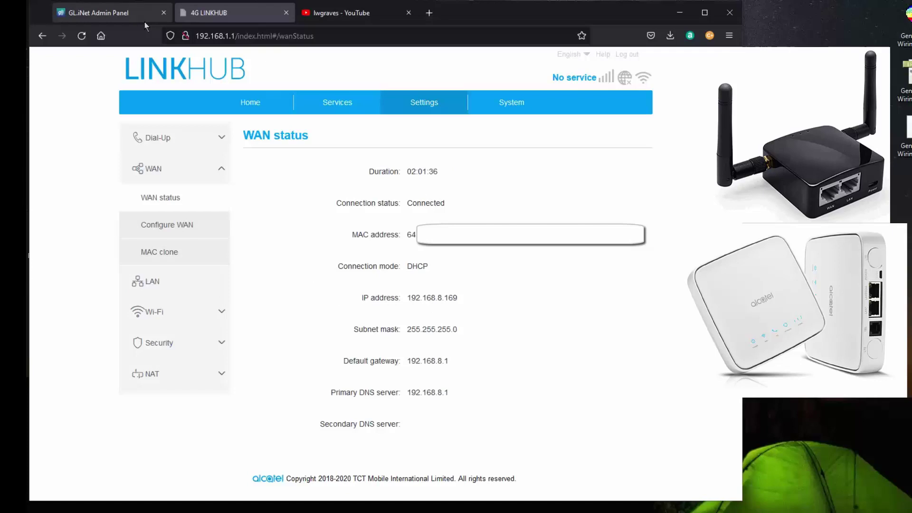
{"action": "left_click", "coordinate": [123, 16]}
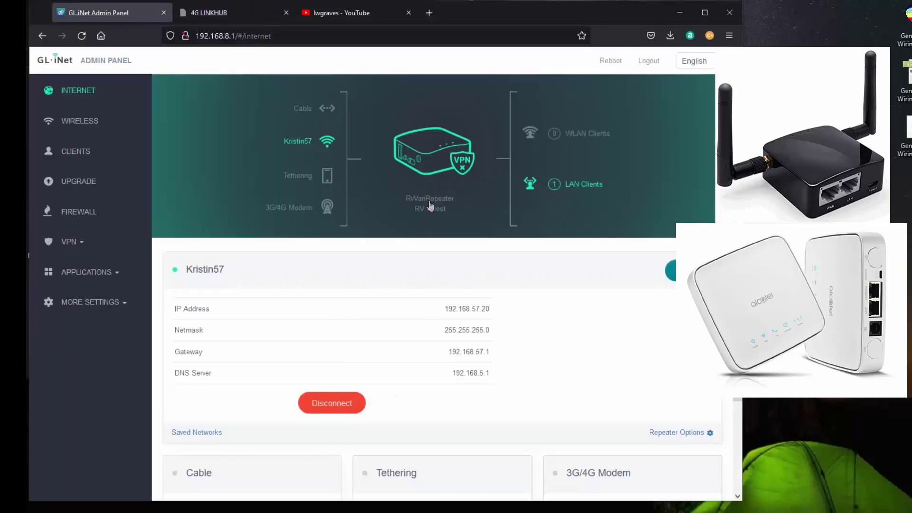
{"action": "left_click", "coordinate": [222, 23]}
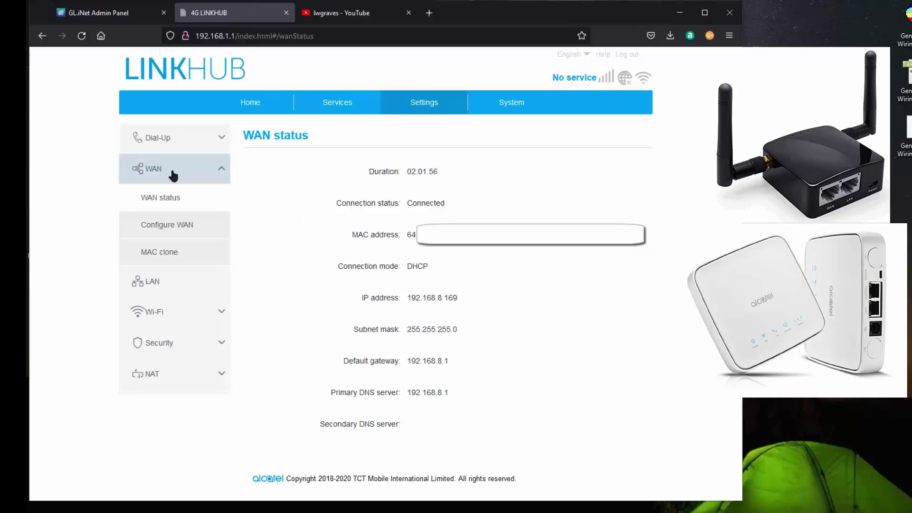
{"action": "left_click", "coordinate": [219, 172]}
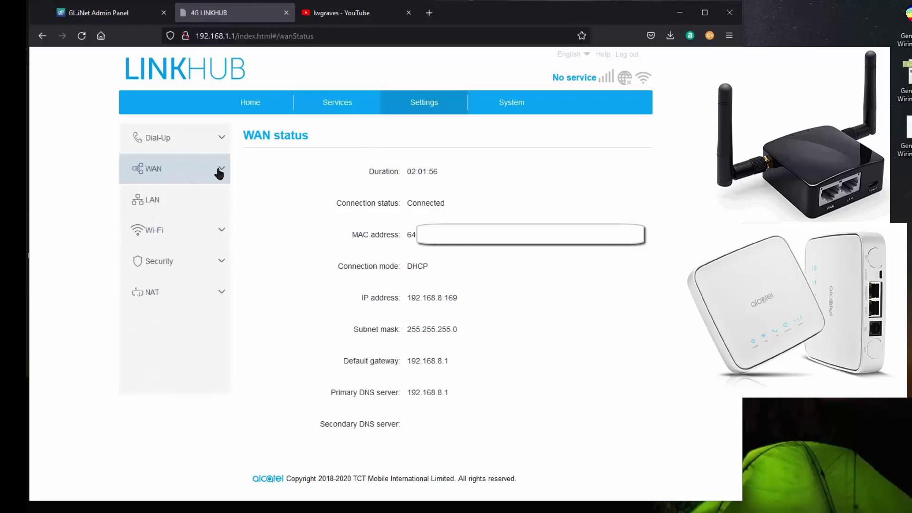
{"action": "left_click", "coordinate": [190, 236]}
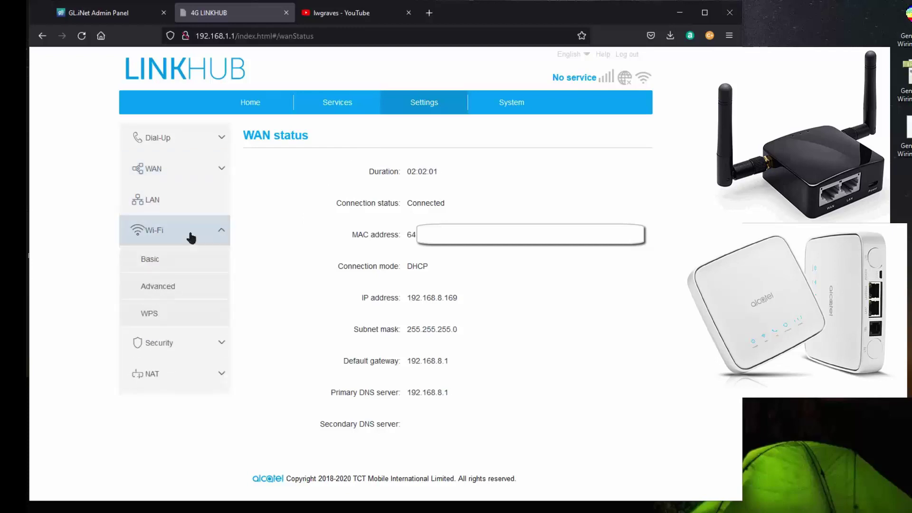
{"action": "left_click", "coordinate": [166, 265]}
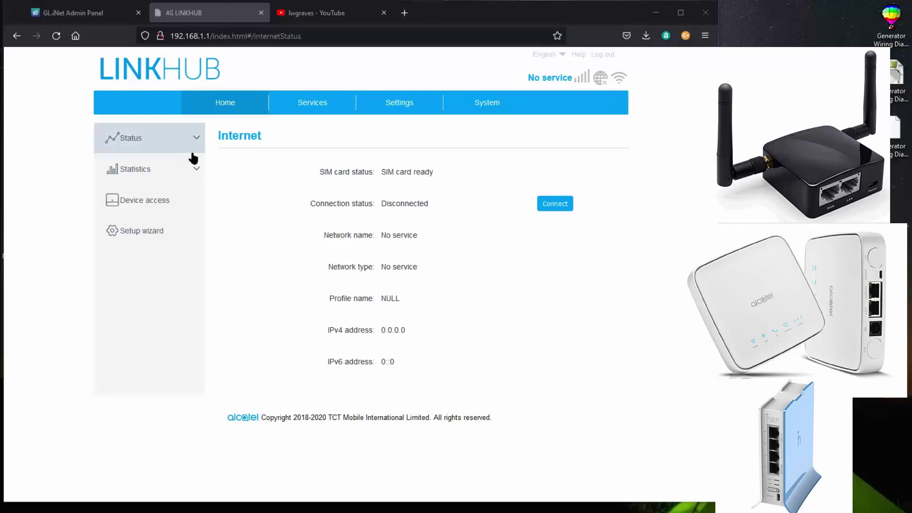
- Check LinkHub LAN and Wi-Fi status (2.4GHz disabled), then go to the Network connection settings
{"action": "left_click", "coordinate": [141, 140]}
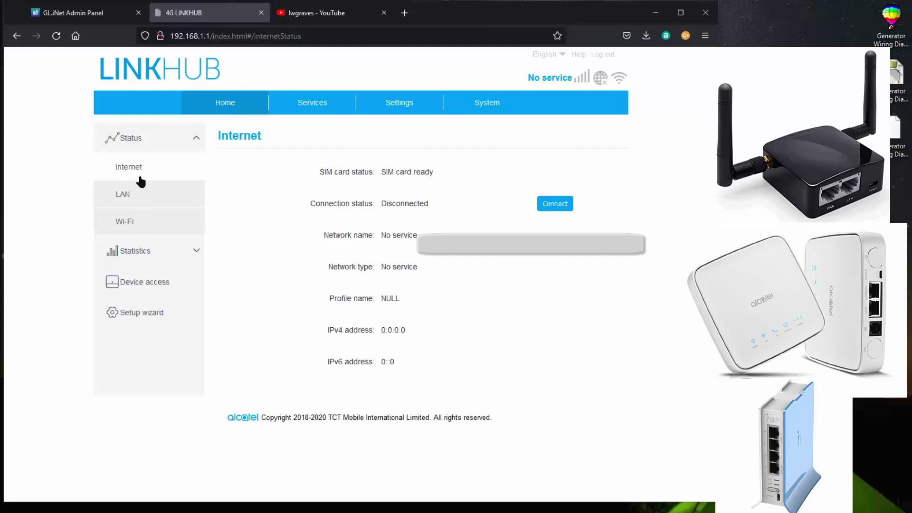
{"action": "left_click", "coordinate": [133, 195]}
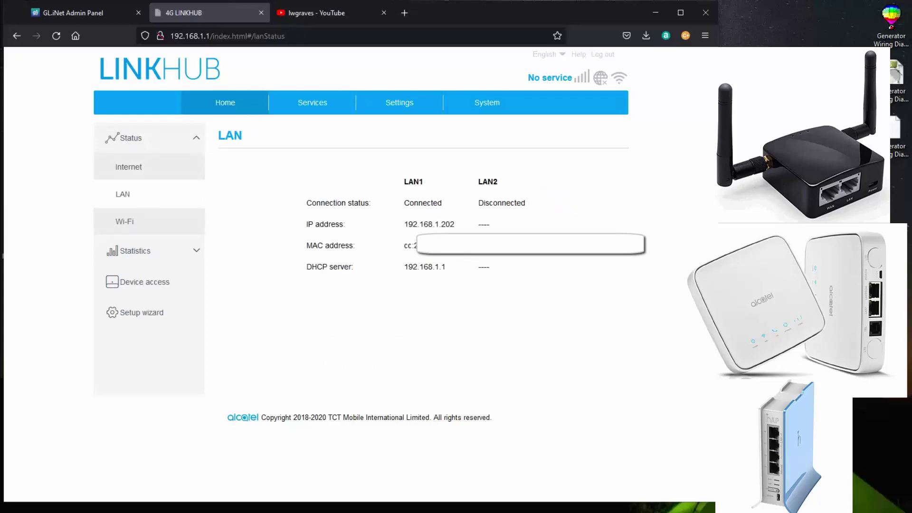
{"action": "left_click", "coordinate": [135, 222]}
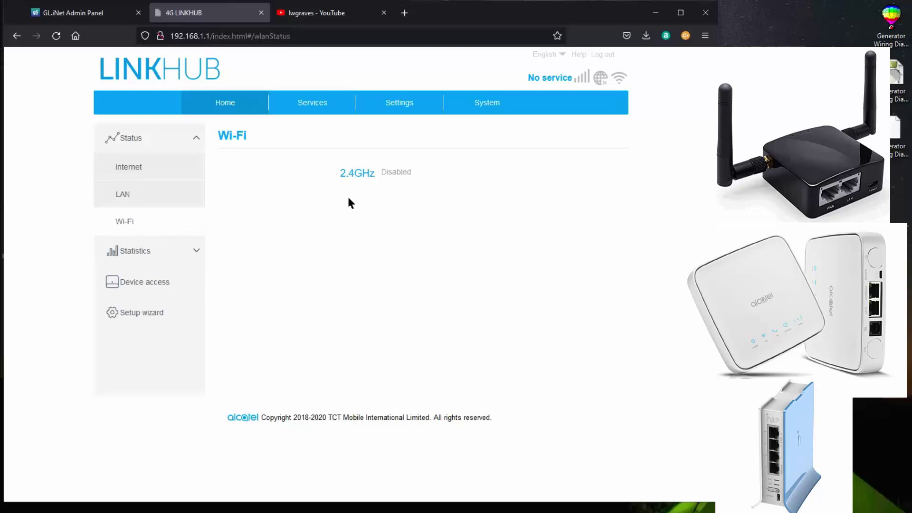
{"action": "left_click", "coordinate": [137, 144]}
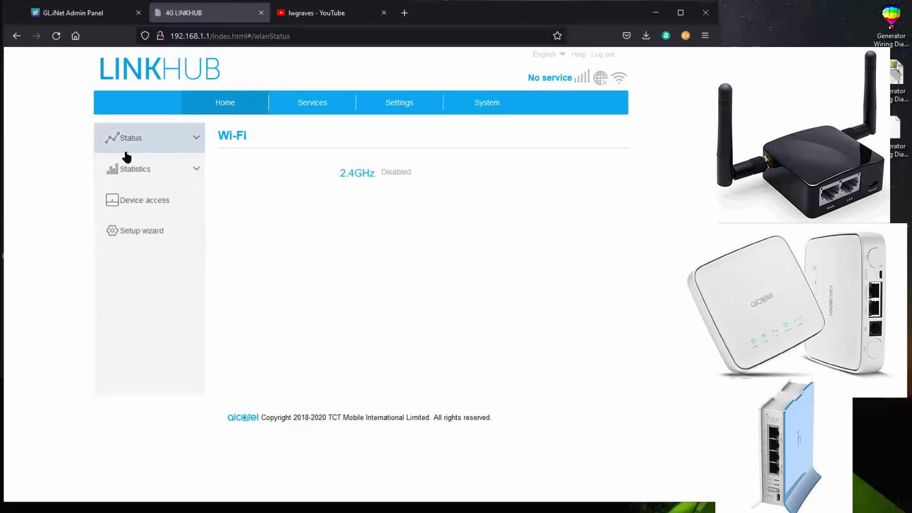
{"action": "left_click", "coordinate": [389, 108]}
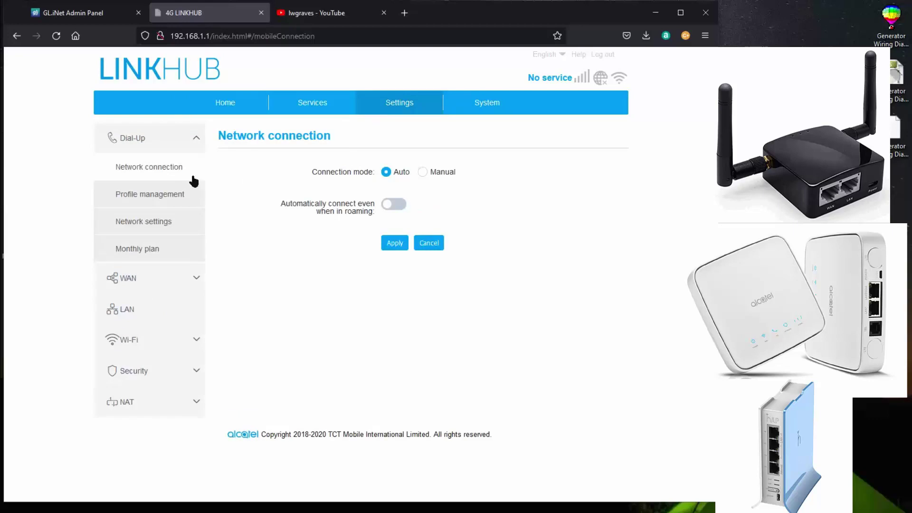
- Check LinkHub WAN status (DHCP, 192.168.8.169), then return to the Home Internet status page
{"action": "left_click", "coordinate": [194, 138]}
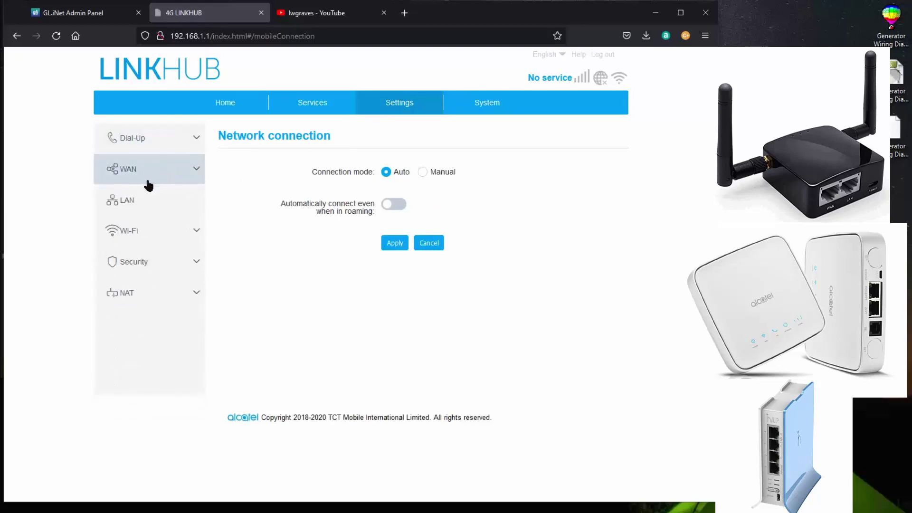
{"action": "left_click", "coordinate": [136, 172]}
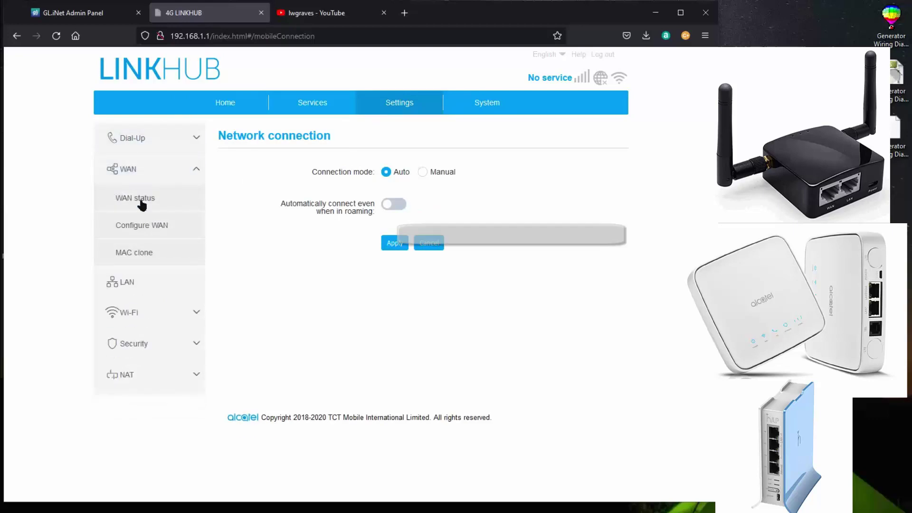
{"action": "left_click", "coordinate": [142, 205]}
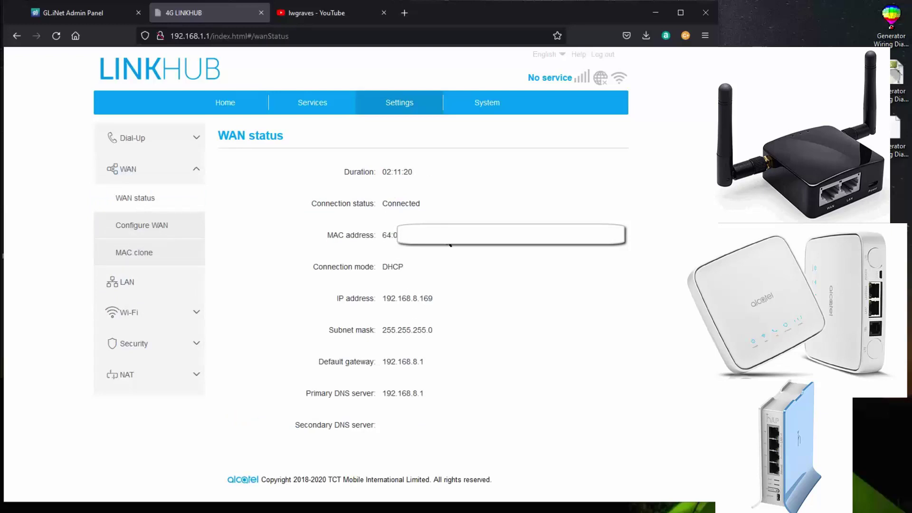
{"action": "left_click", "coordinate": [63, 14]}
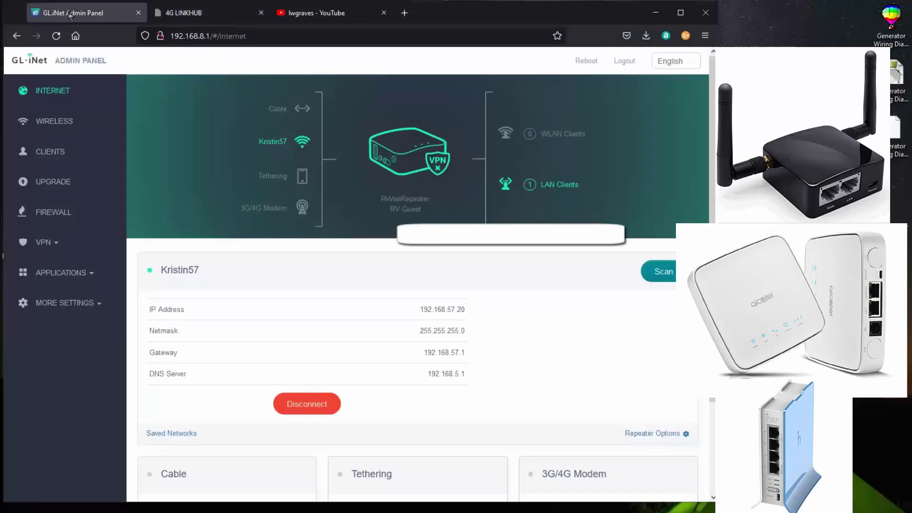
{"action": "left_click", "coordinate": [189, 14]}
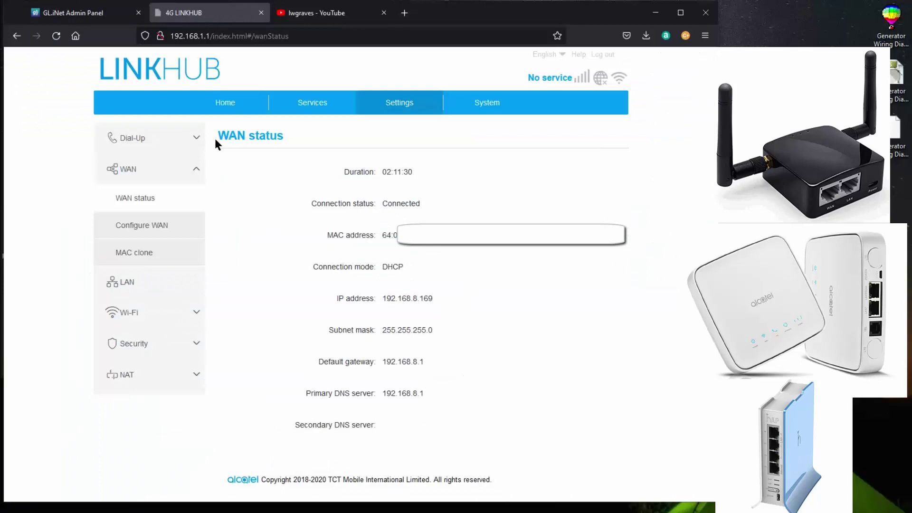
{"action": "left_click", "coordinate": [221, 106]}
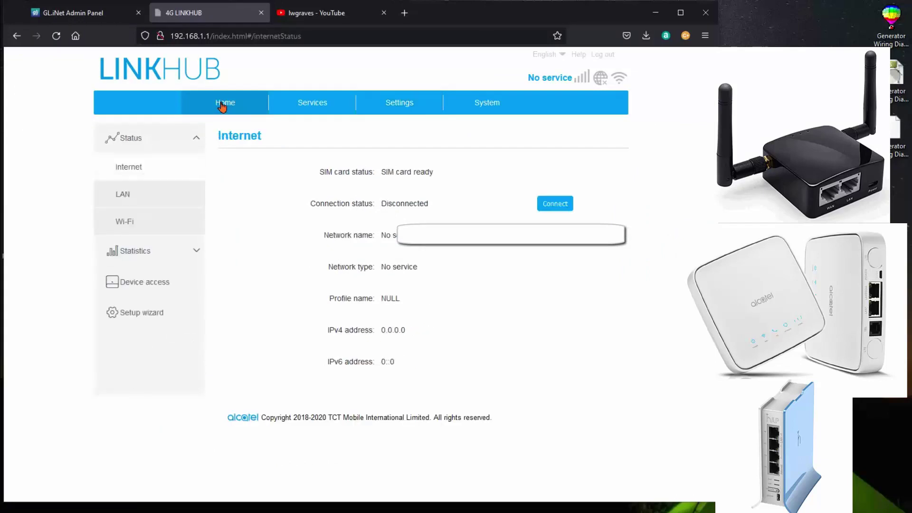
{"action": "left_click", "coordinate": [190, 142]}
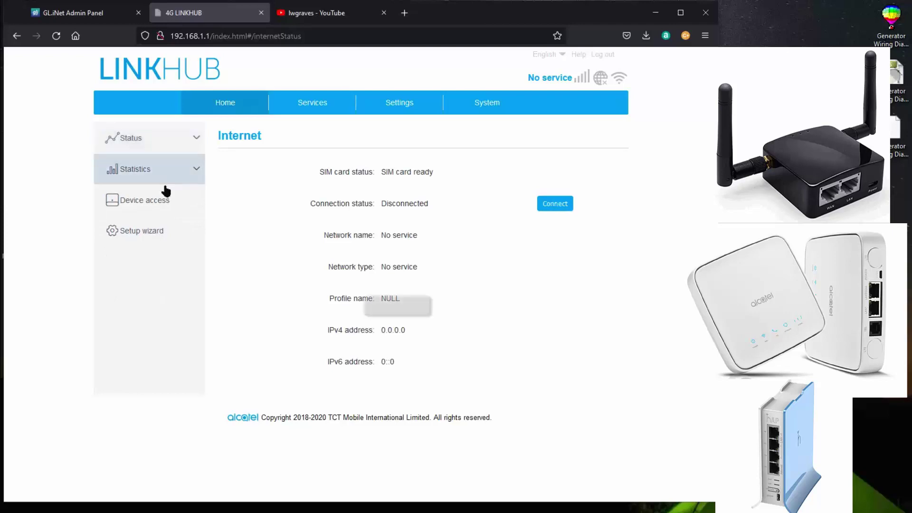
- Show the LinkHub Device access list with one device at 192.168.1.202 allowed internet
{"action": "left_click", "coordinate": [139, 206]}
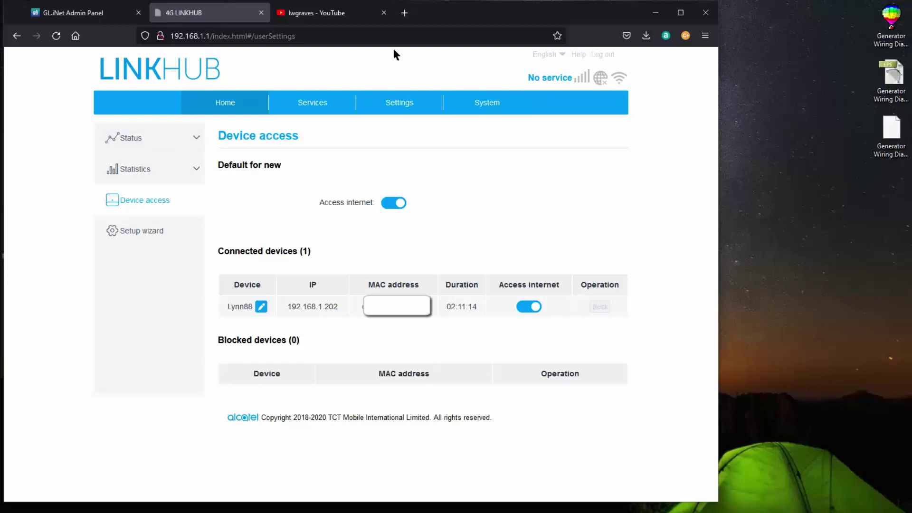
- Review GL.iNet wireless and RV Guest Wi-Fi settings, then compare its client list with LinkHub's devices
{"action": "left_click", "coordinate": [89, 14]}
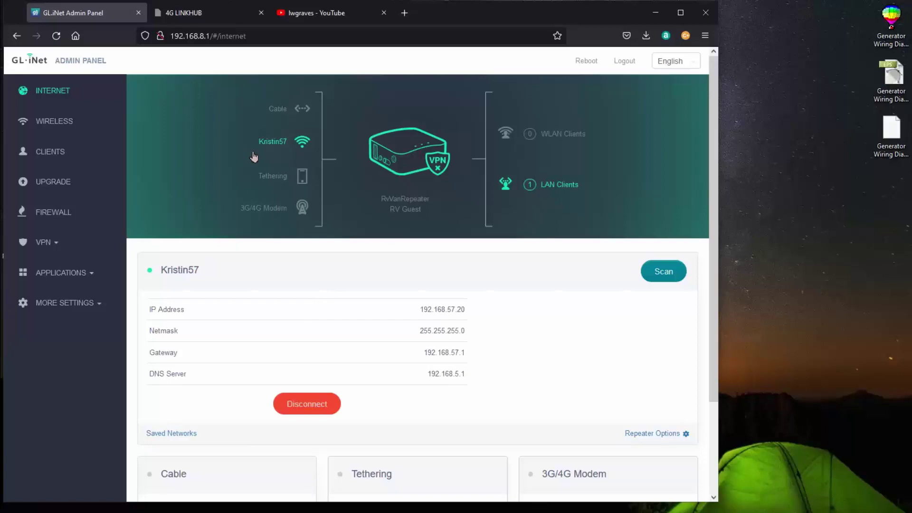
{"action": "left_click", "coordinate": [46, 125]}
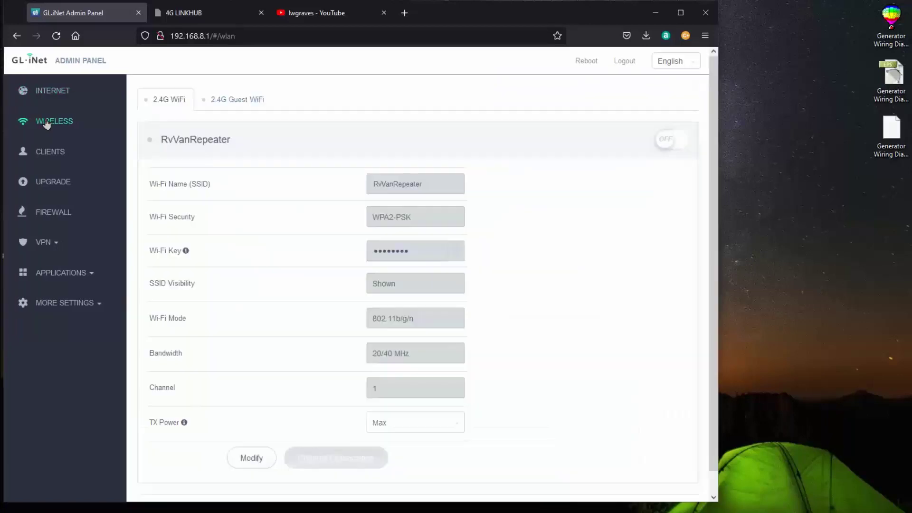
{"action": "left_click", "coordinate": [240, 101]}
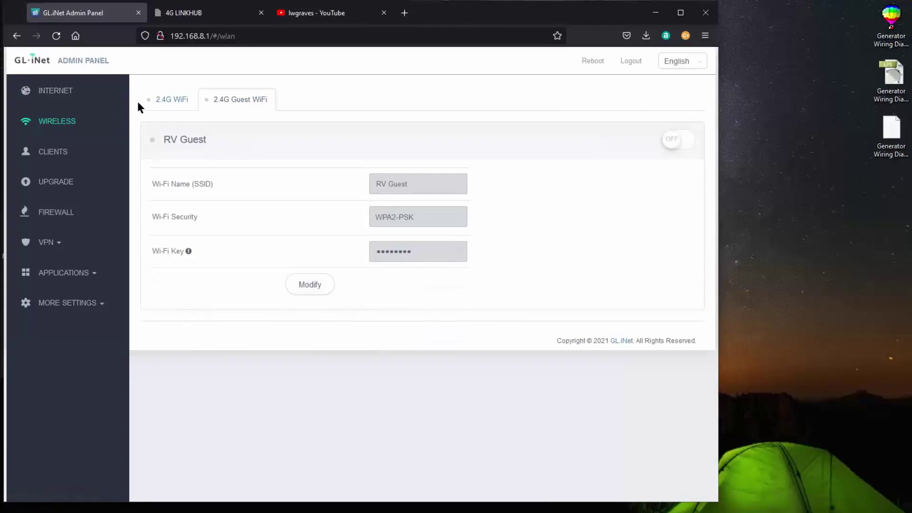
{"action": "left_click", "coordinate": [53, 153]}
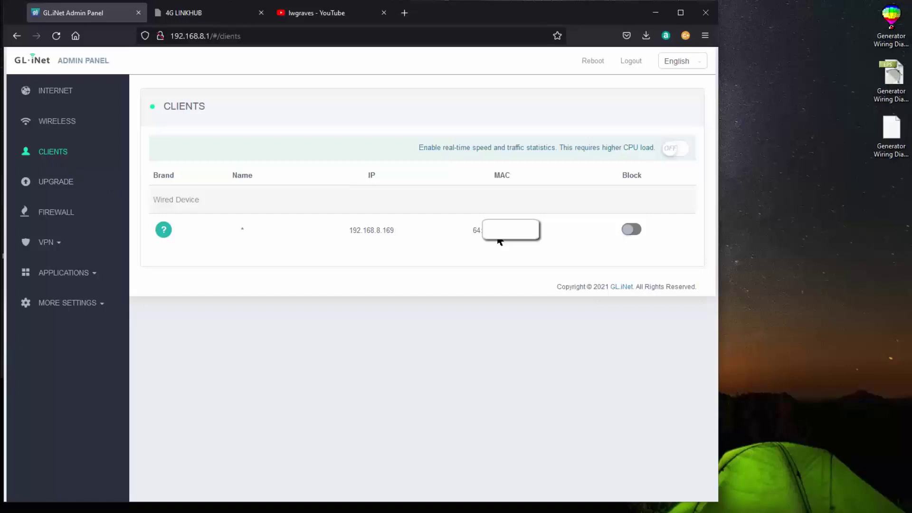
{"action": "left_click", "coordinate": [183, 14]}
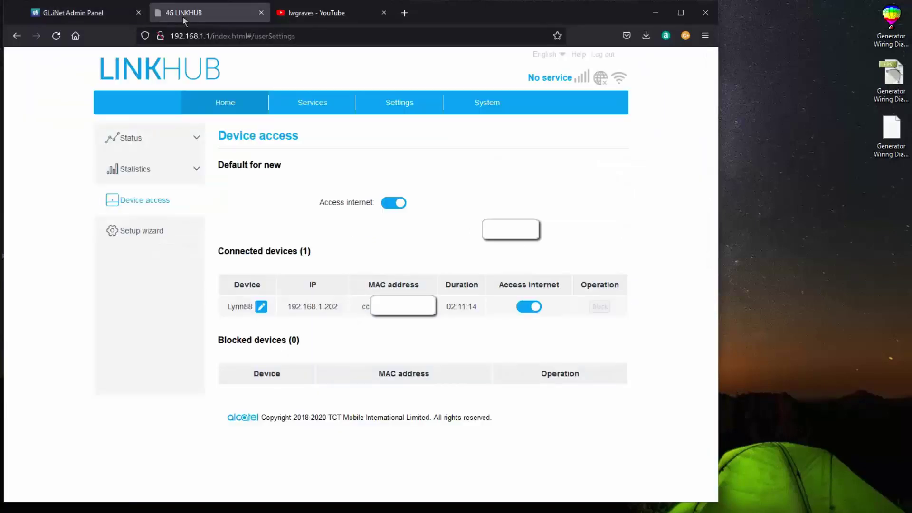
{"action": "left_click", "coordinate": [55, 16]}
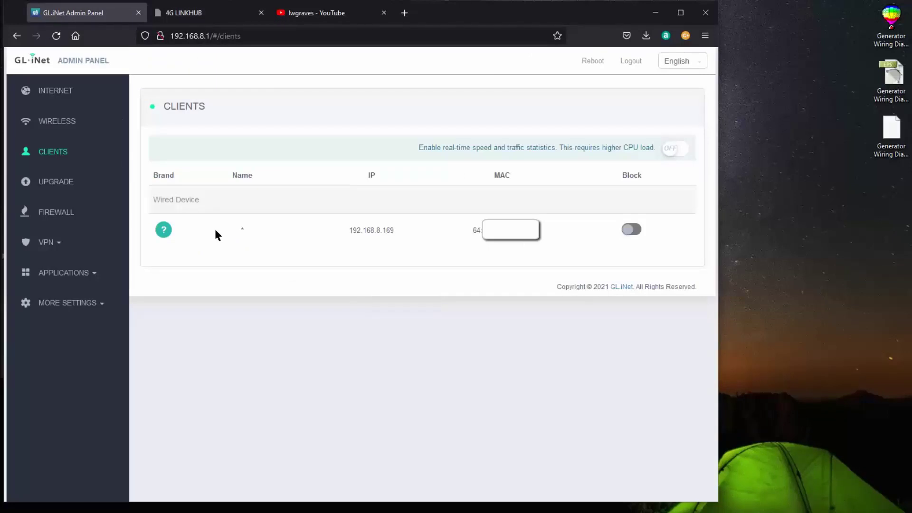
- Check firmware version 3.212, view empty Port Forwards list, and glance at VPN options
{"action": "left_click", "coordinate": [67, 186]}
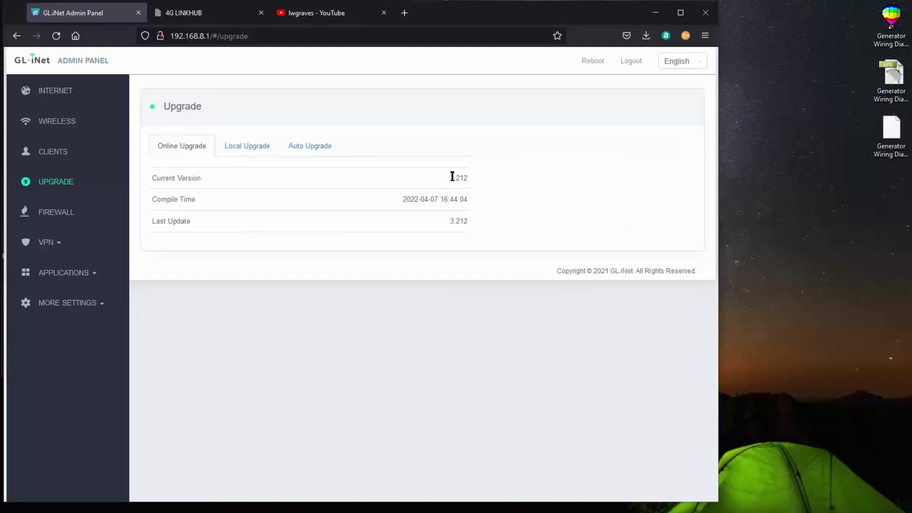
{"action": "left_click", "coordinate": [63, 213]}
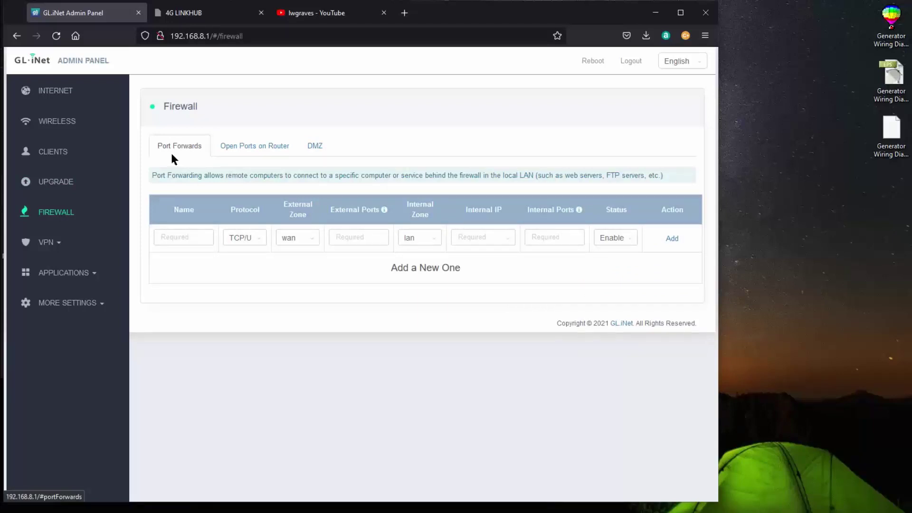
{"action": "left_click", "coordinate": [46, 243]}
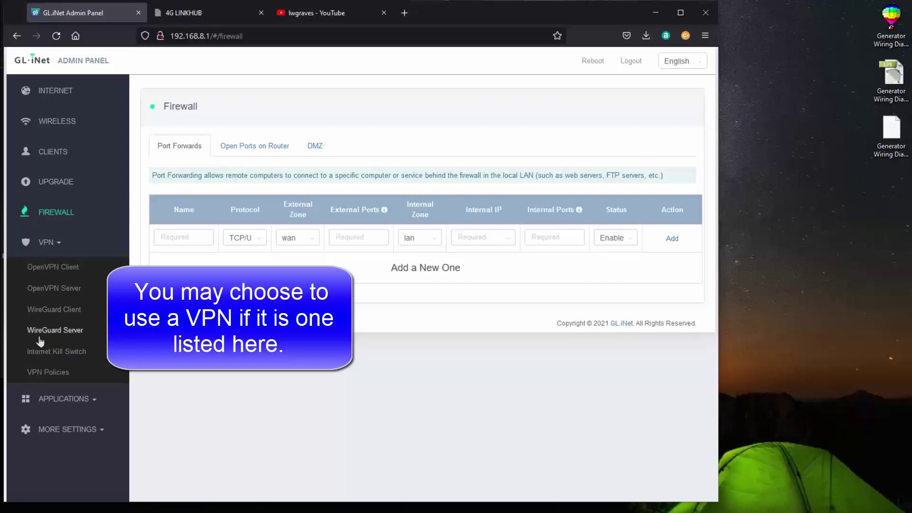
{"action": "left_click", "coordinate": [50, 245]}
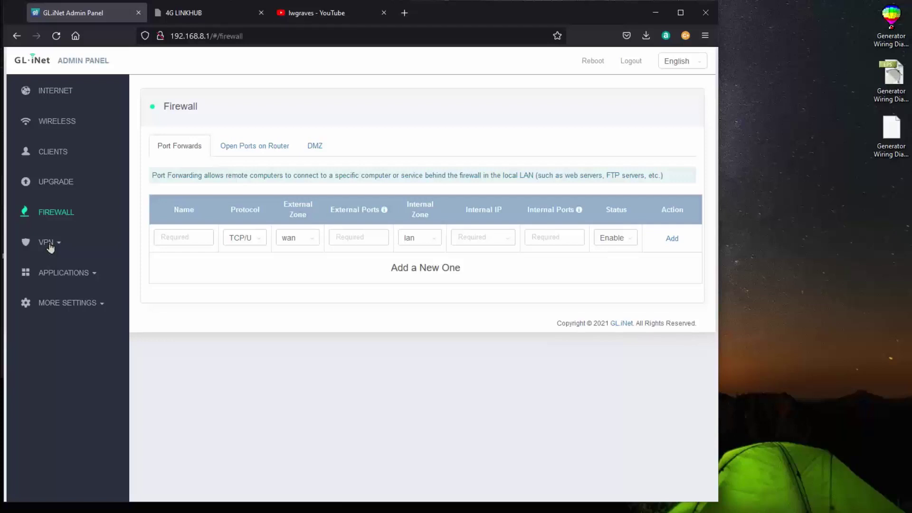
- Leave the Switch Button at No function (default), return to INTERNET, and bring up the diagram
{"action": "left_click", "coordinate": [52, 276]}
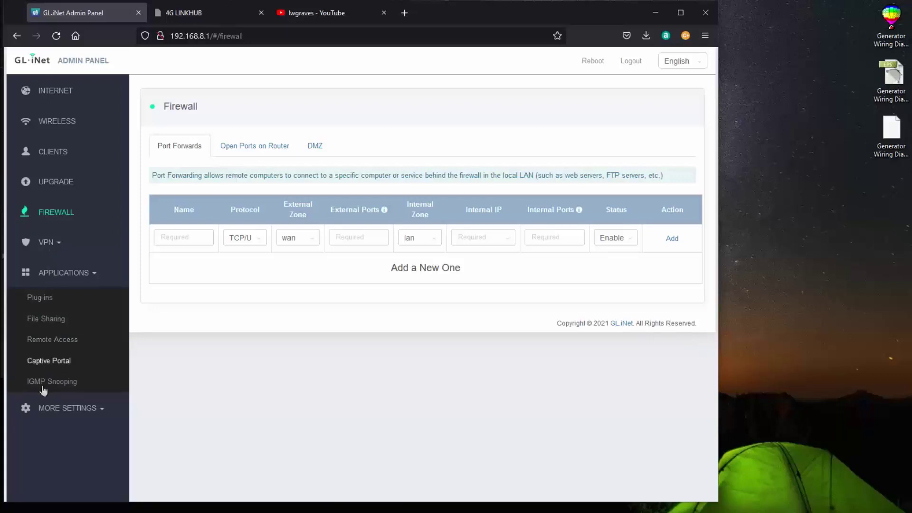
{"action": "left_click", "coordinate": [52, 408]}
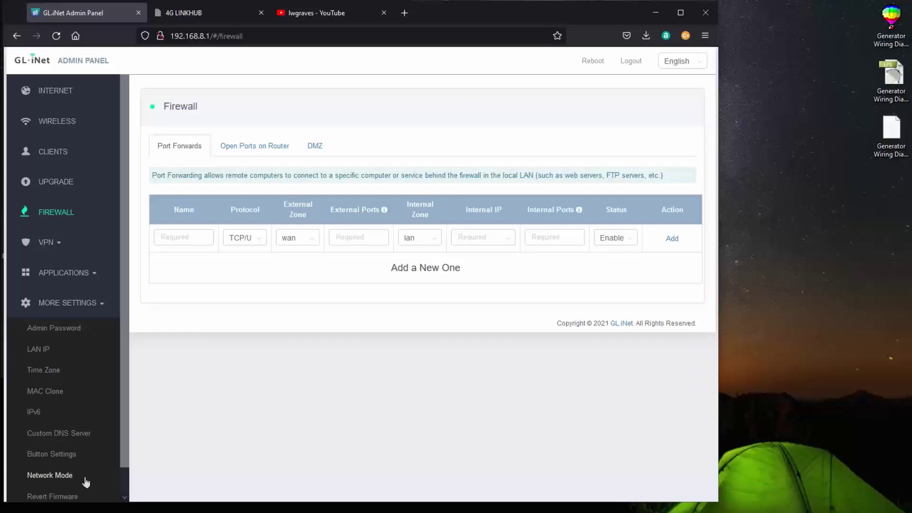
{"action": "left_click", "coordinate": [67, 456]}
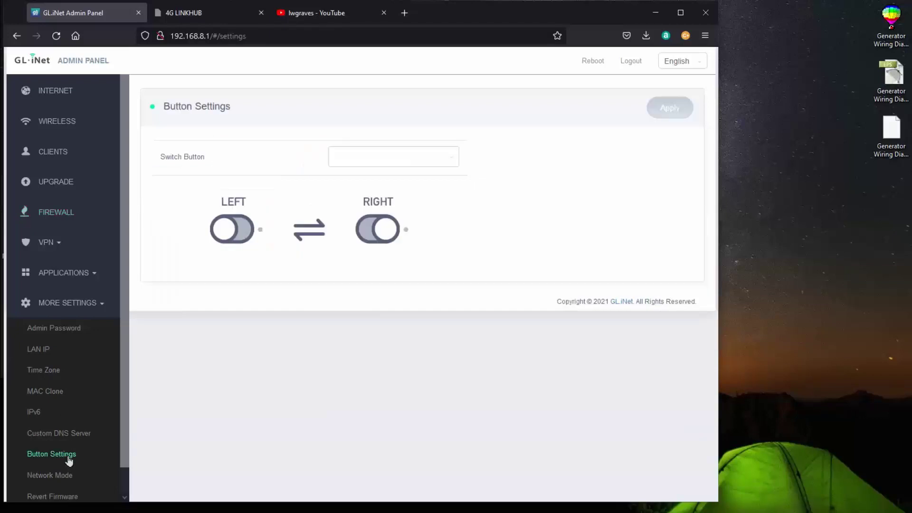
{"action": "left_click", "coordinate": [449, 161]}
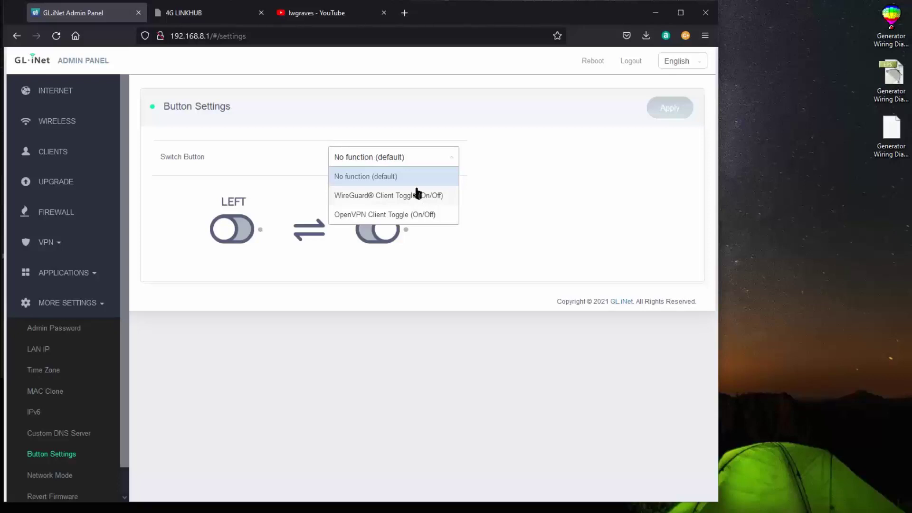
{"action": "left_click", "coordinate": [451, 162]}
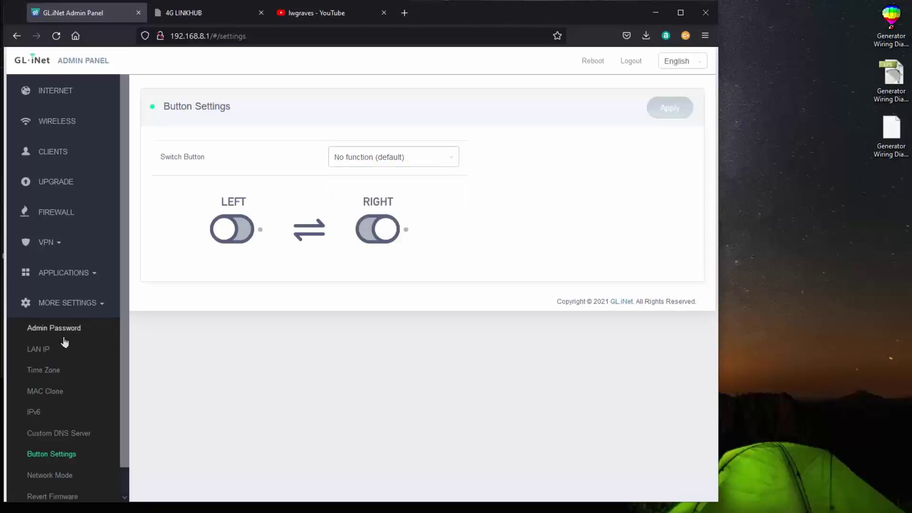
{"action": "left_click", "coordinate": [44, 92]}
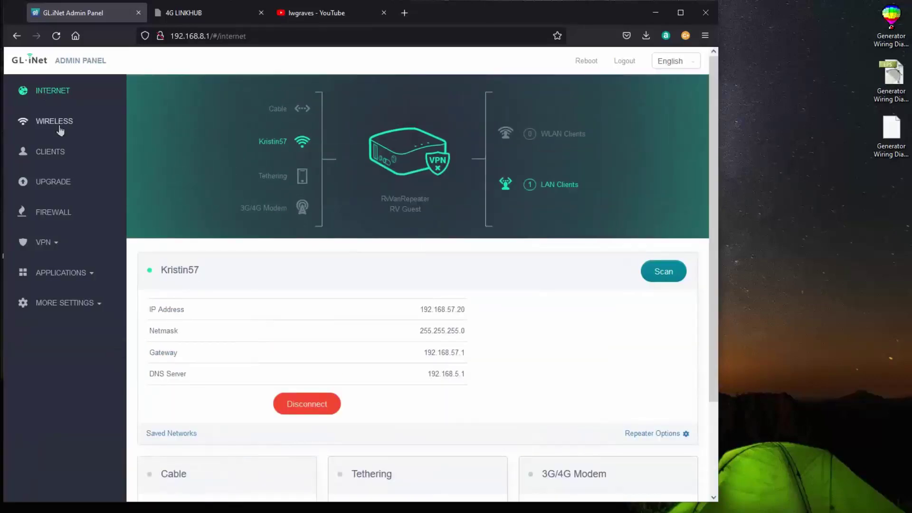
{"action": "key", "text": "alt+Tab"}
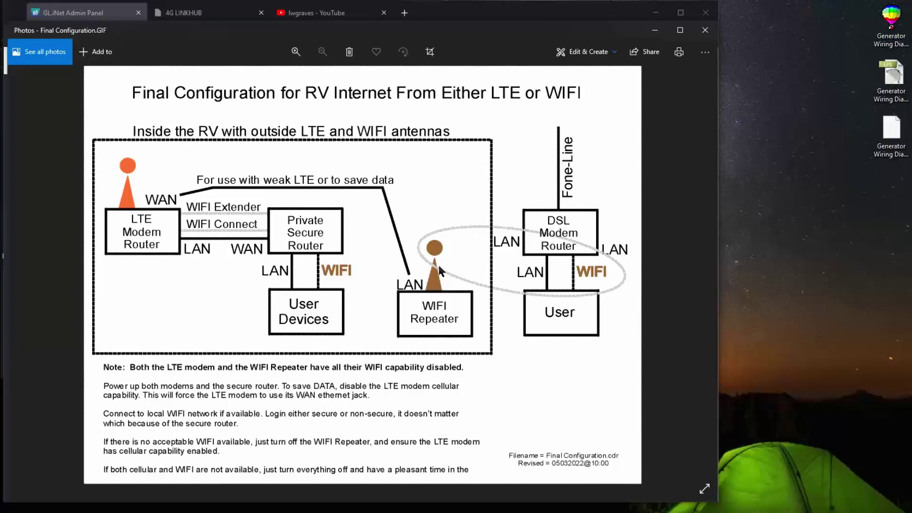
- Review the Final Configuration LTE/WIFI diagram, then minimize Photos to show the router page
{"action": "left_click", "coordinate": [789, 86]}
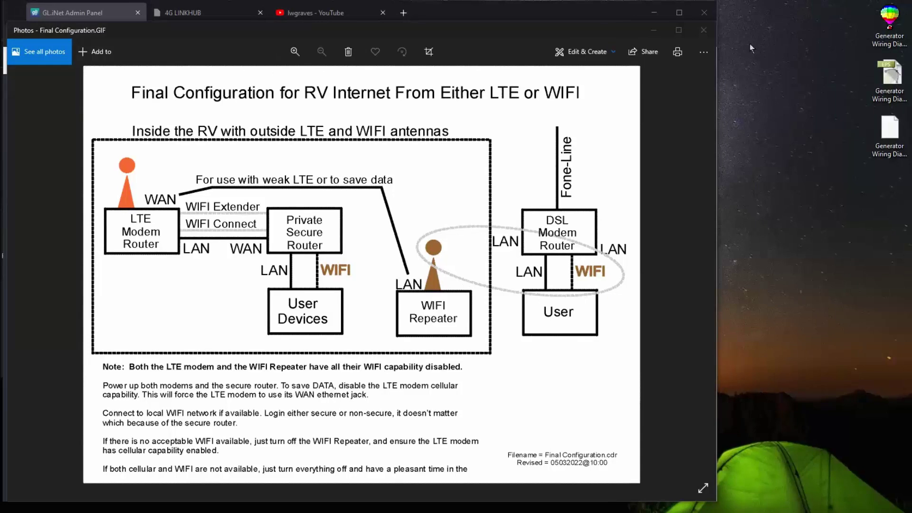
{"action": "left_click", "coordinate": [662, 32]}
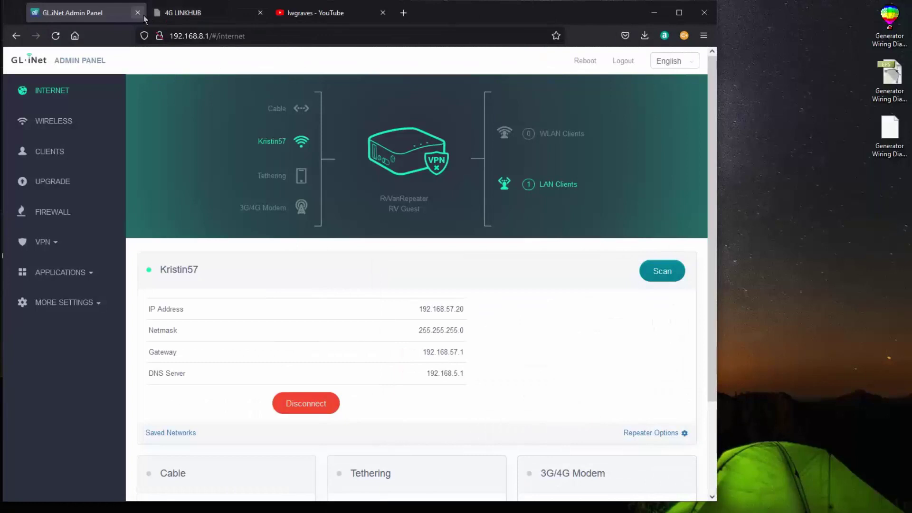
- Play the Mikrotik playlist on YouTube to confirm internet, then close the video tab
{"action": "left_click", "coordinate": [182, 18]}
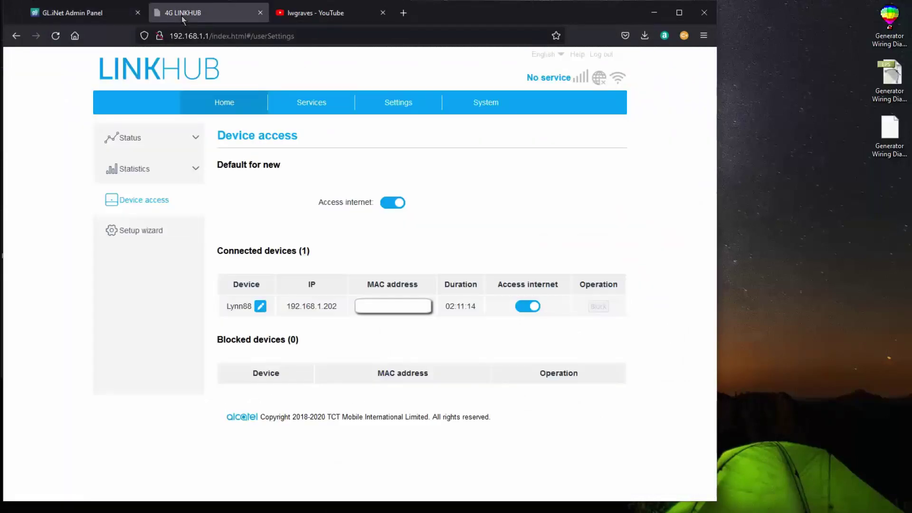
{"action": "left_click", "coordinate": [318, 17]}
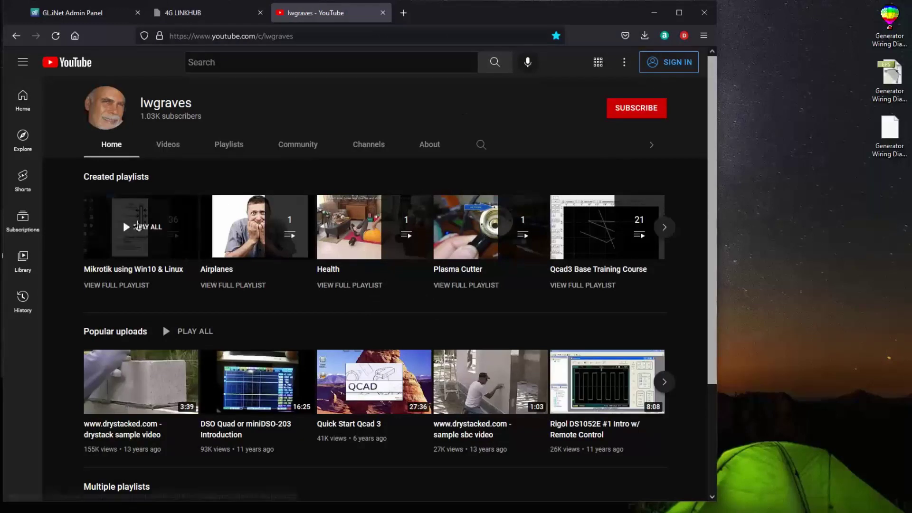
{"action": "left_click", "coordinate": [136, 226]}
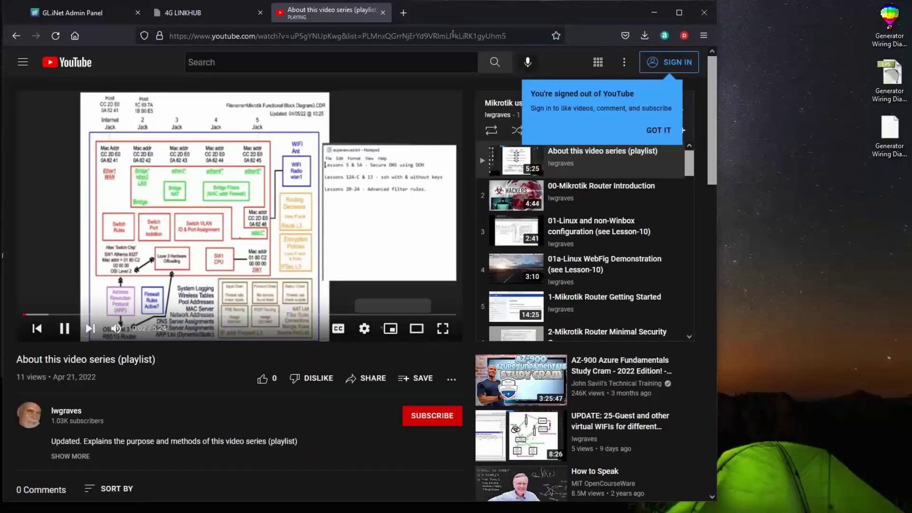
{"action": "left_click", "coordinate": [382, 13]}
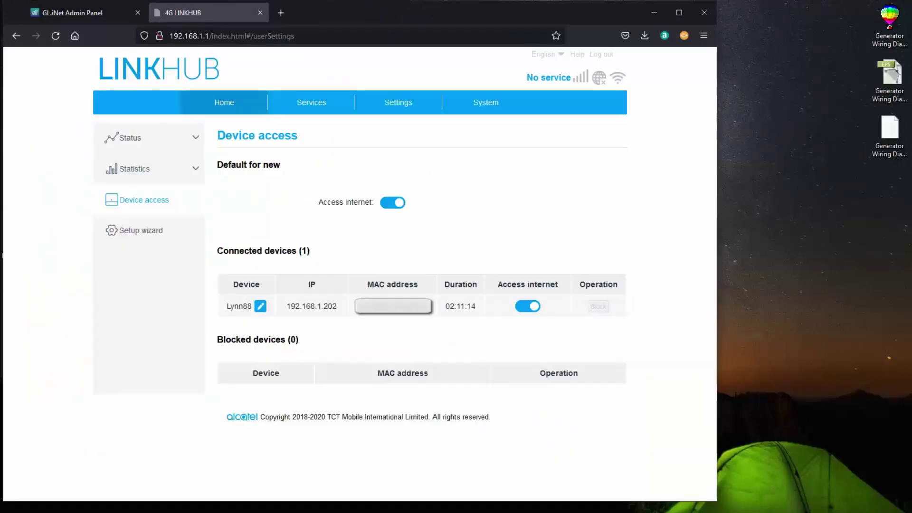
{"action": "key", "text": "alt+Tab"}
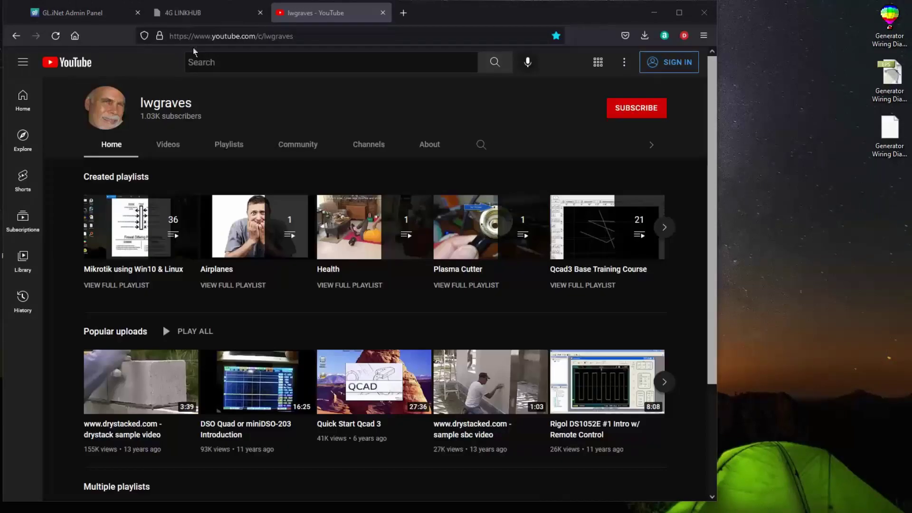
- Load 1.1.1.1/help in the browser to check the Connected to 1.1.1.1 status
{"action": "left_click_drag", "start_coordinate": [303, 36], "coordinate": [169, 38]}
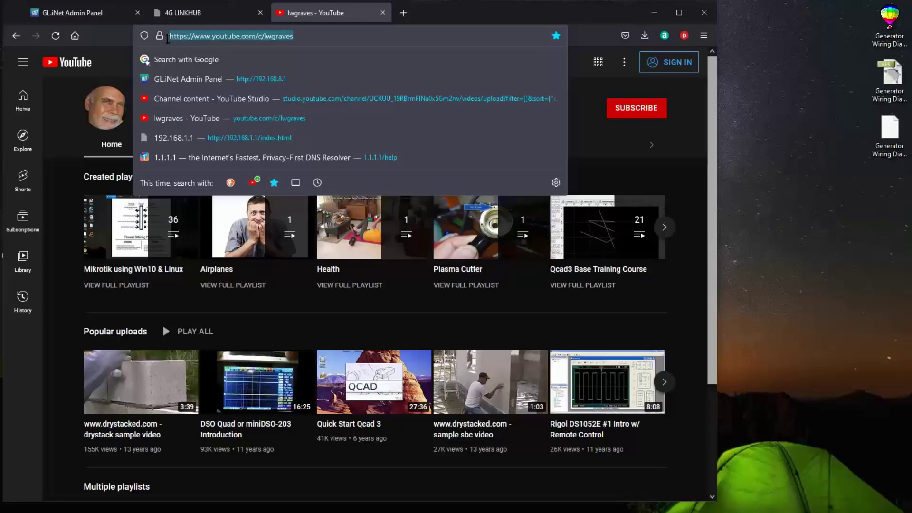
{"action": "type", "text": "1.1.1."}
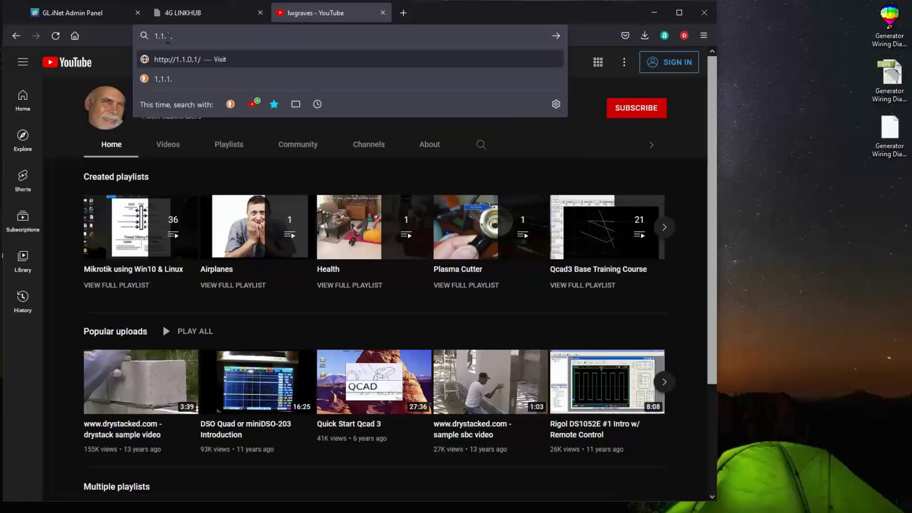
{"action": "type", "text": "1/he"}
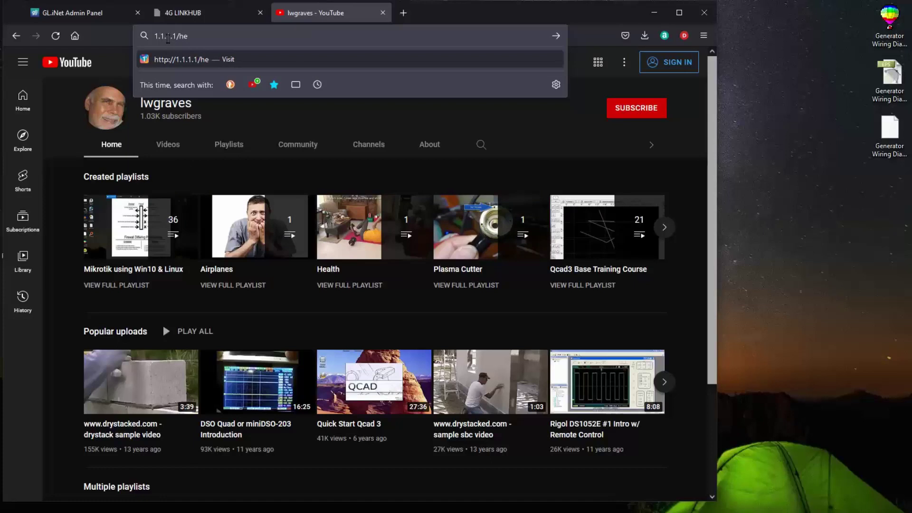
{"action": "type", "text": "lp"}
{"action": "key", "text": "Return"}
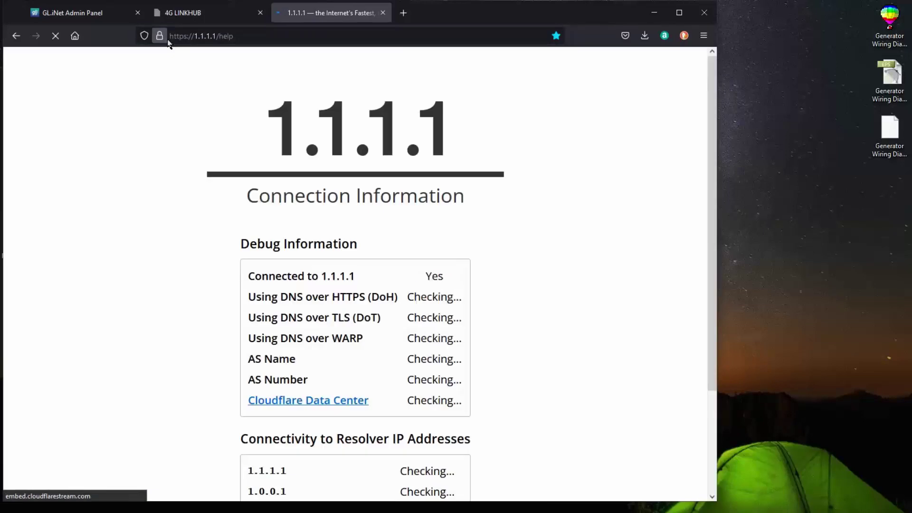